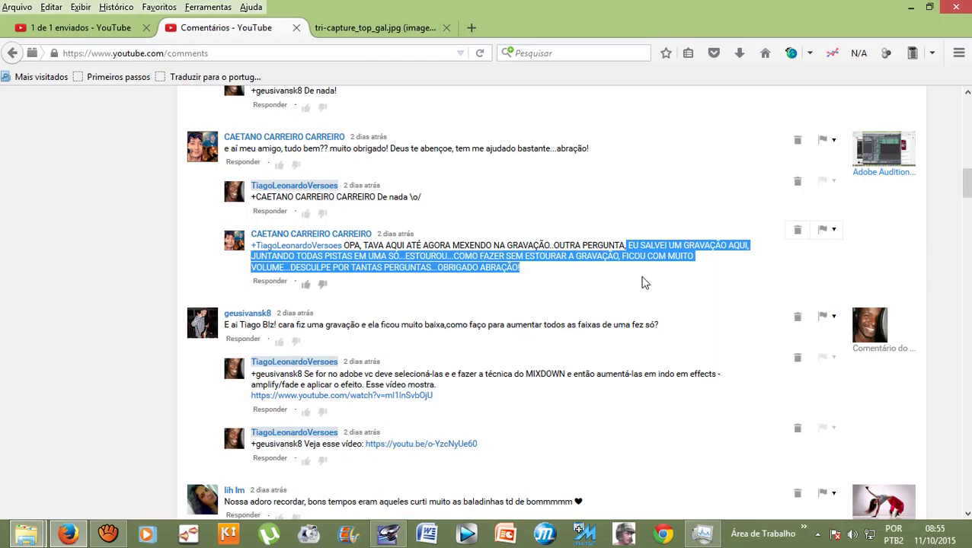
{"action": "left_click", "coordinate": [419, 273]}
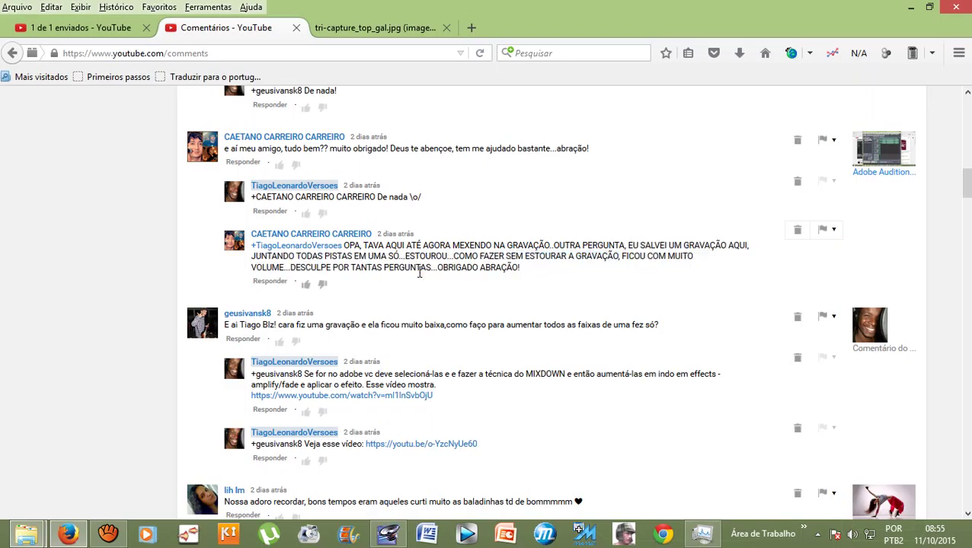
{"action": "left_click", "coordinate": [387, 533]}
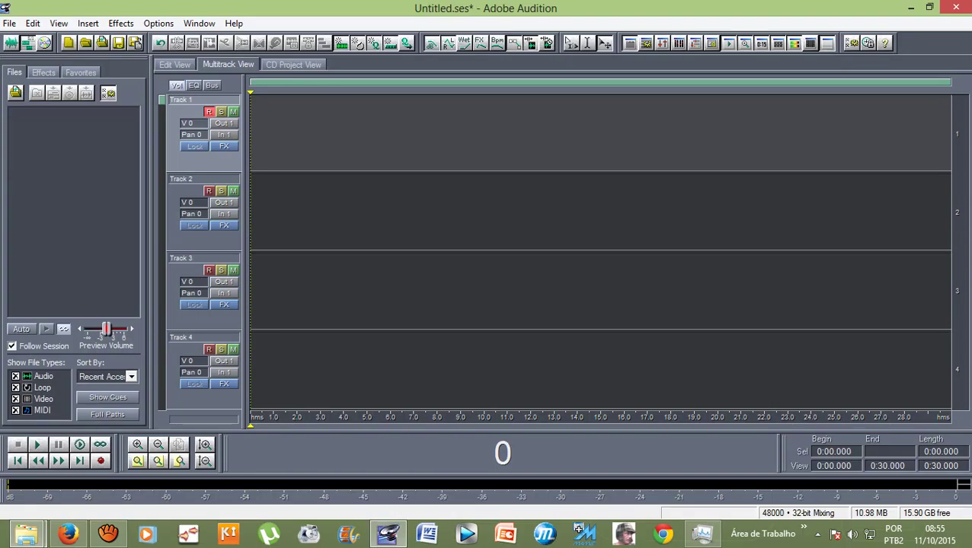
{"action": "left_click", "coordinate": [70, 535]}
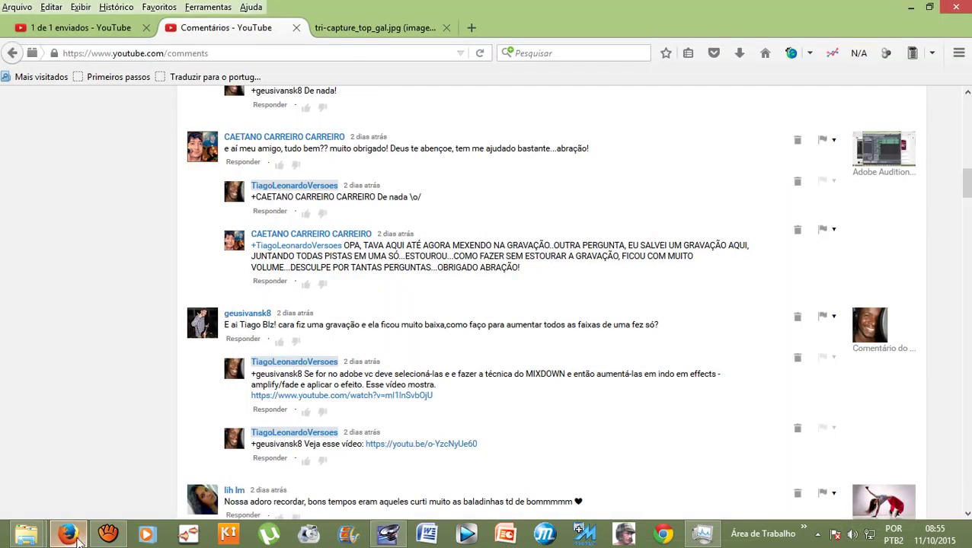
- Examine the INPUT 1 (MIC) gain knob up close in the Roland TRI-CAPTURE picture open in the browser
{"action": "left_click", "coordinate": [374, 27]}
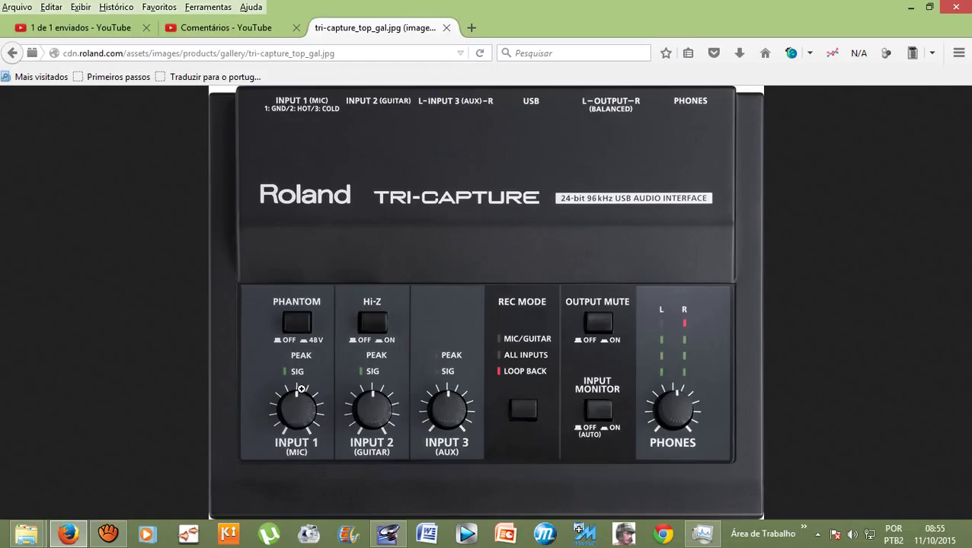
{"action": "left_click", "coordinate": [297, 415]}
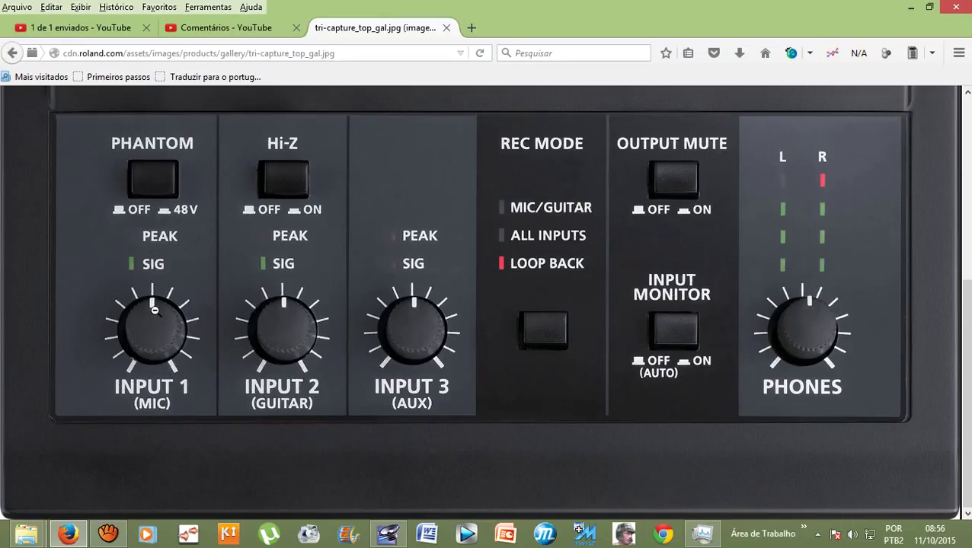
{"action": "left_click", "coordinate": [173, 370]}
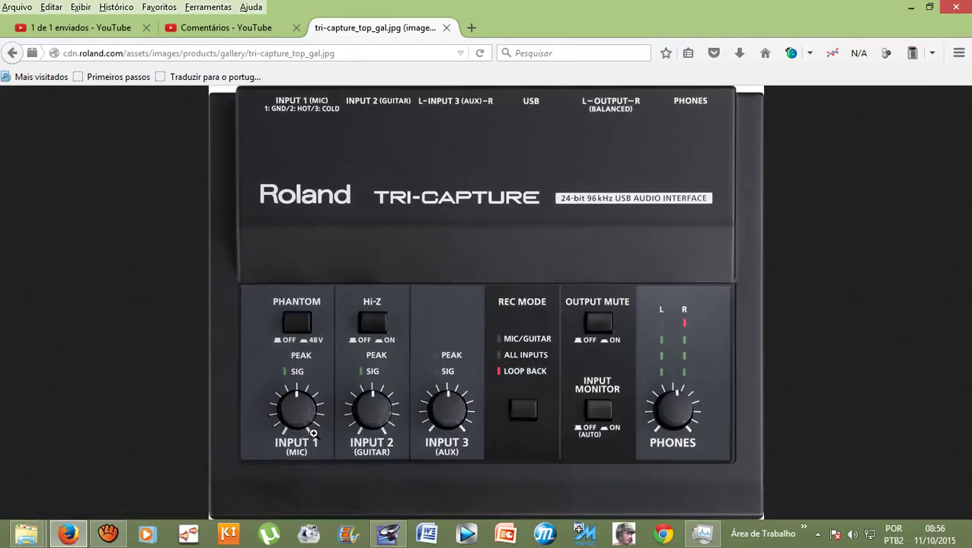
{"action": "left_click", "coordinate": [310, 430]}
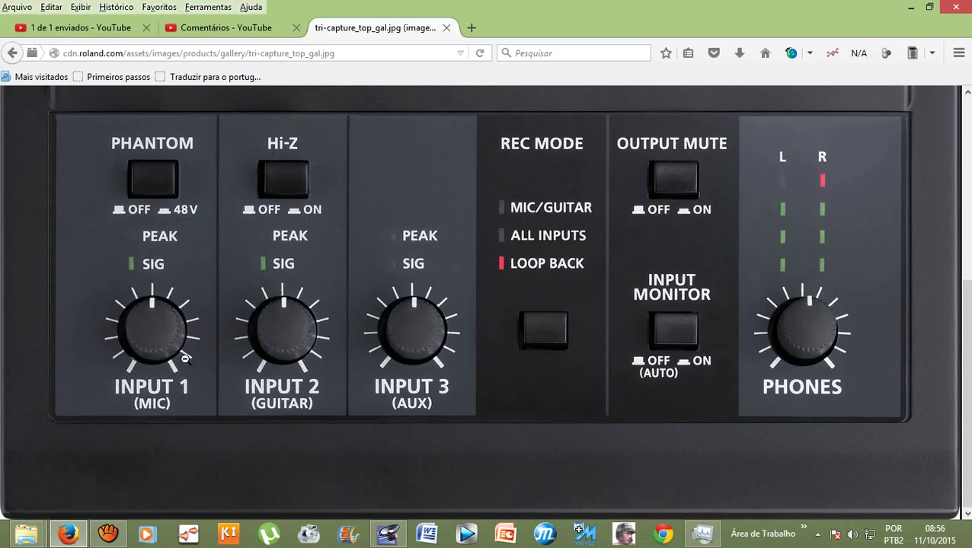
- Switch to Adobe Audition and record a take about 16.5 seconds long on Track 1
{"action": "left_click", "coordinate": [387, 532]}
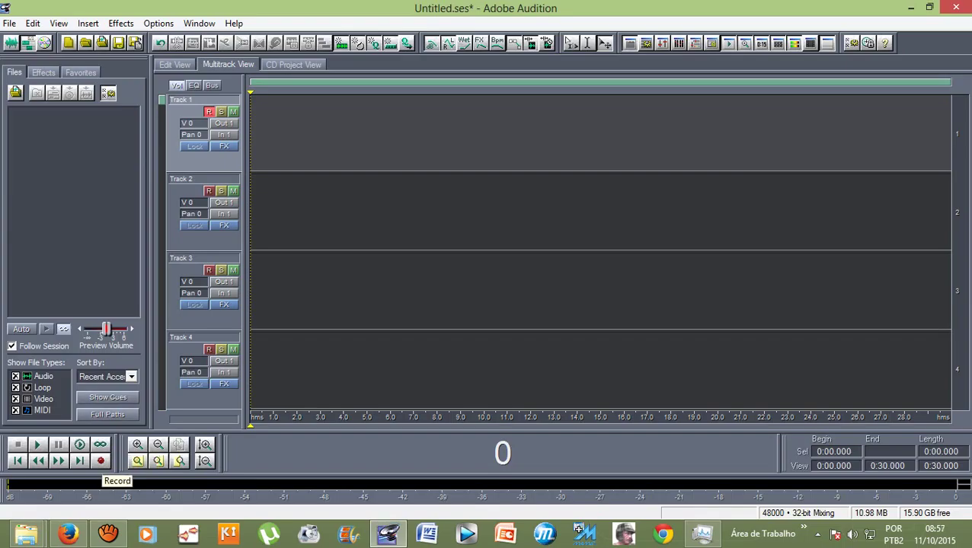
{"action": "left_click", "coordinate": [101, 462]}
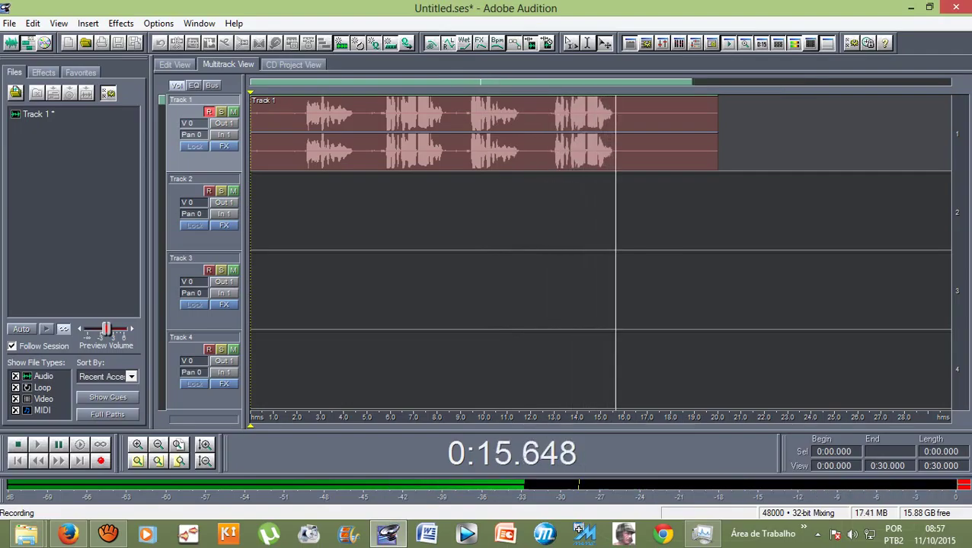
{"action": "key", "text": "space"}
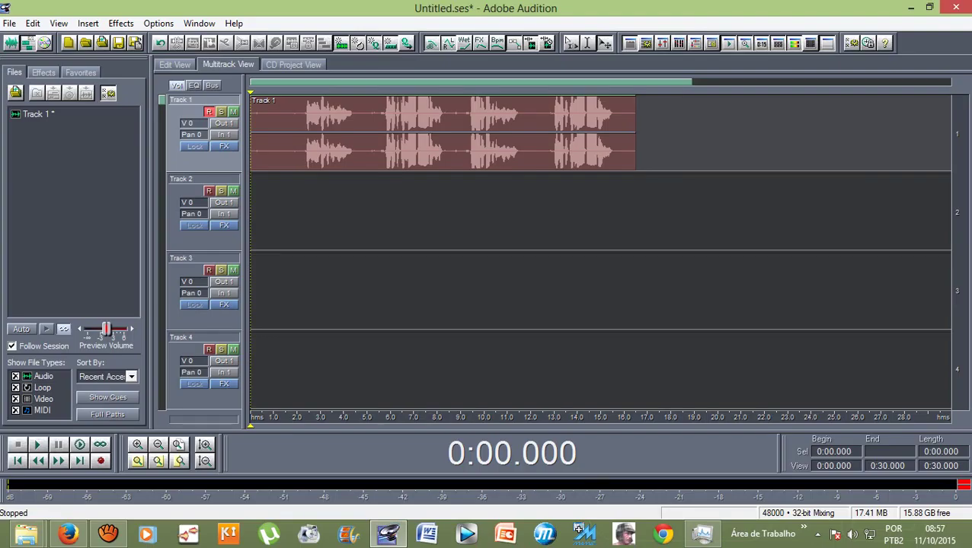
- With Track 2 armed for recording, mute Track 1 and record a take about 13.8 seconds long on Track 2
{"action": "left_click", "coordinate": [69, 534]}
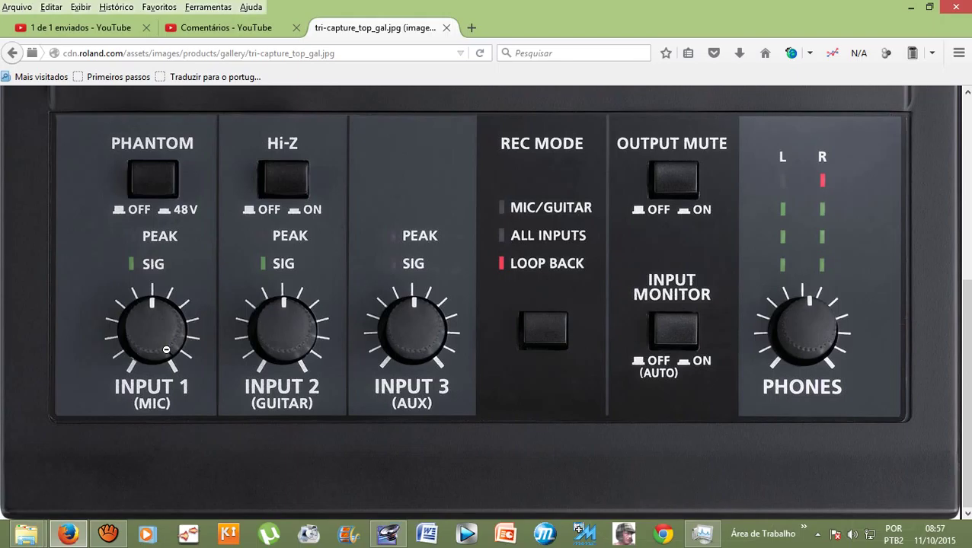
{"action": "left_click", "coordinate": [388, 537]}
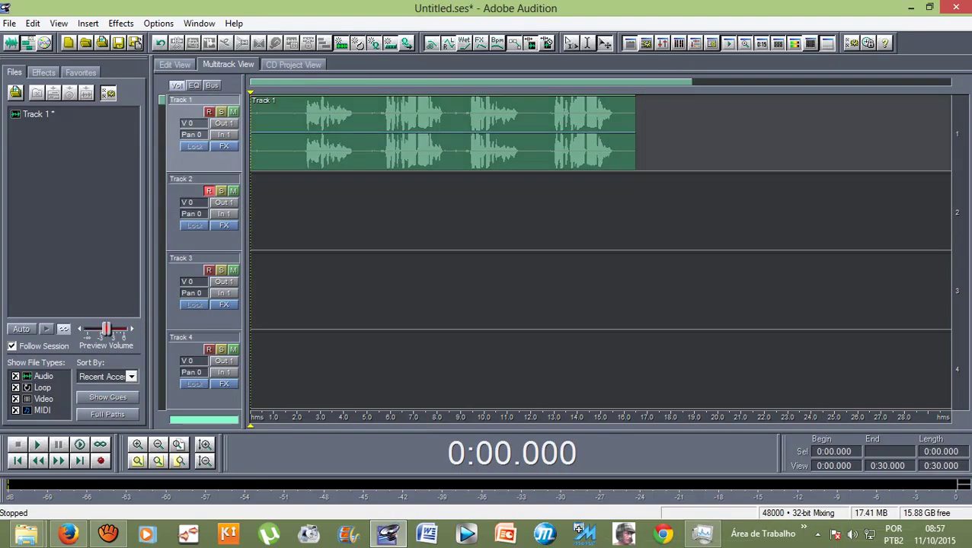
{"action": "left_click", "coordinate": [233, 111]}
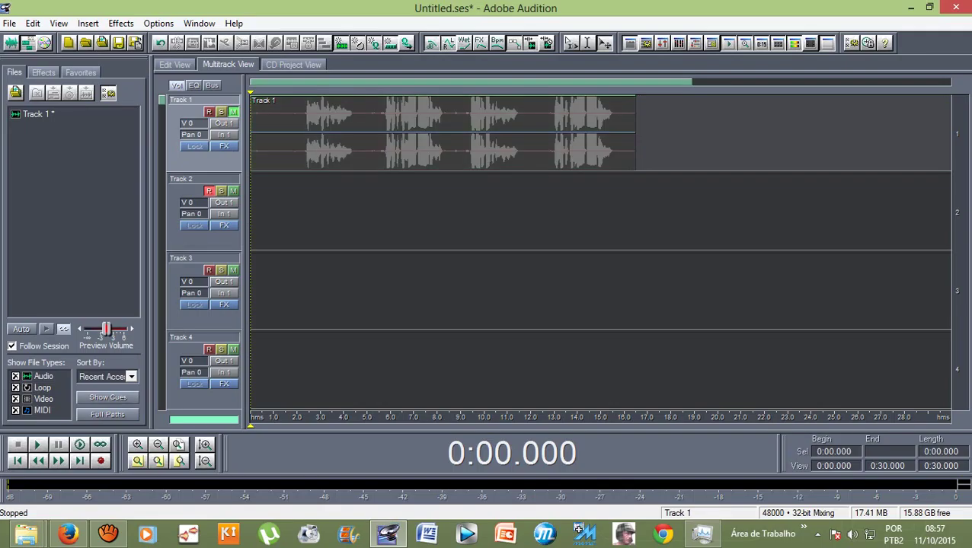
{"action": "key", "text": "ctrl+space"}
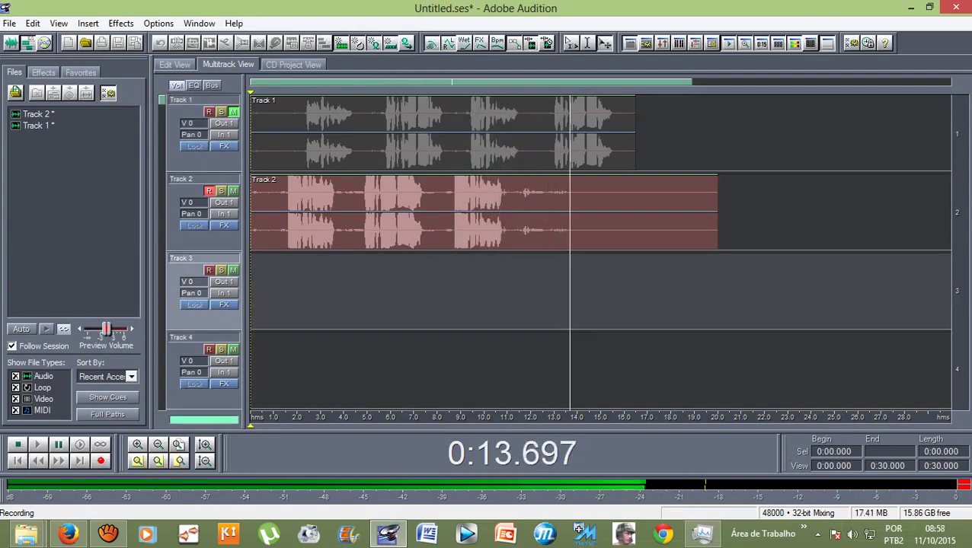
{"action": "key", "text": "space"}
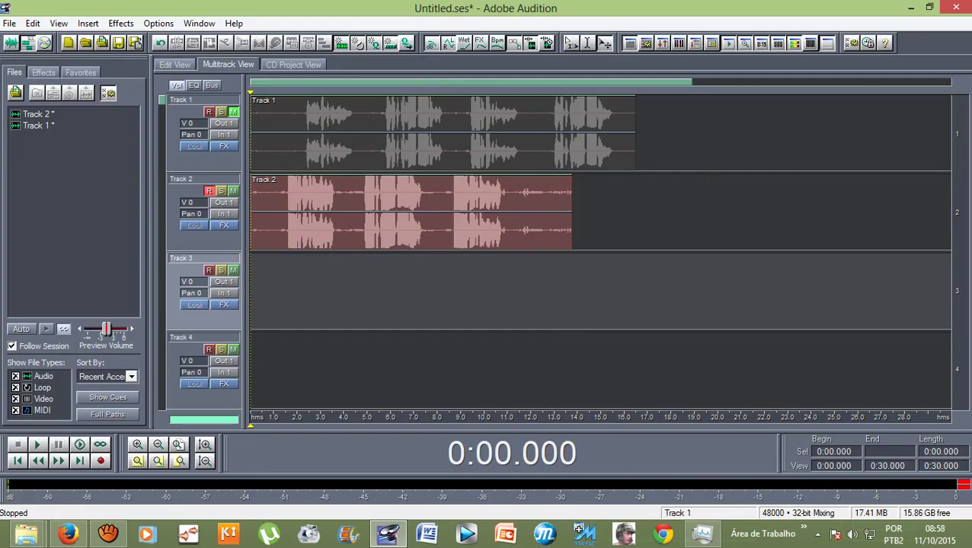
- Play the Track 2 recording from about 0:01.314 and examine its waveform in Edit View before returning to Multitrack View
{"action": "left_click", "coordinate": [273, 134]}
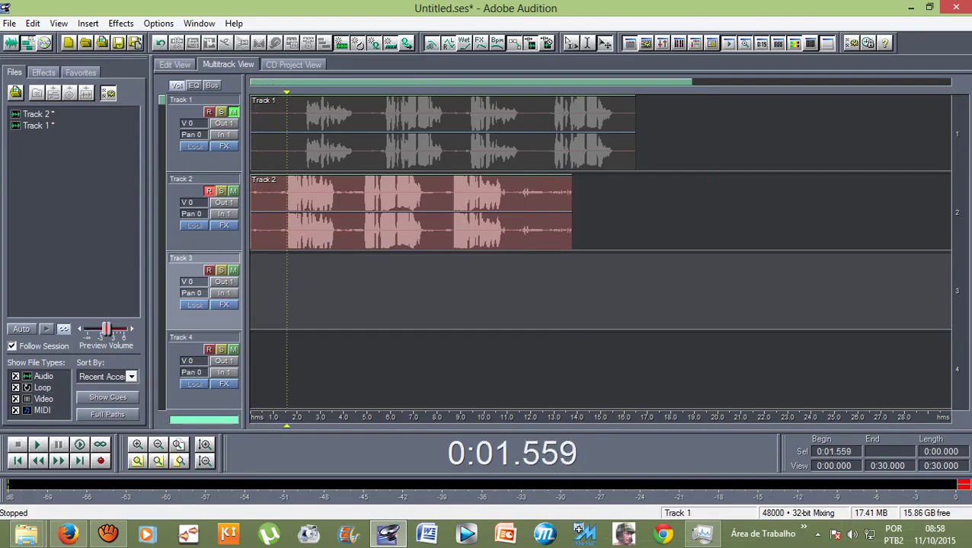
{"action": "left_click", "coordinate": [427, 213]}
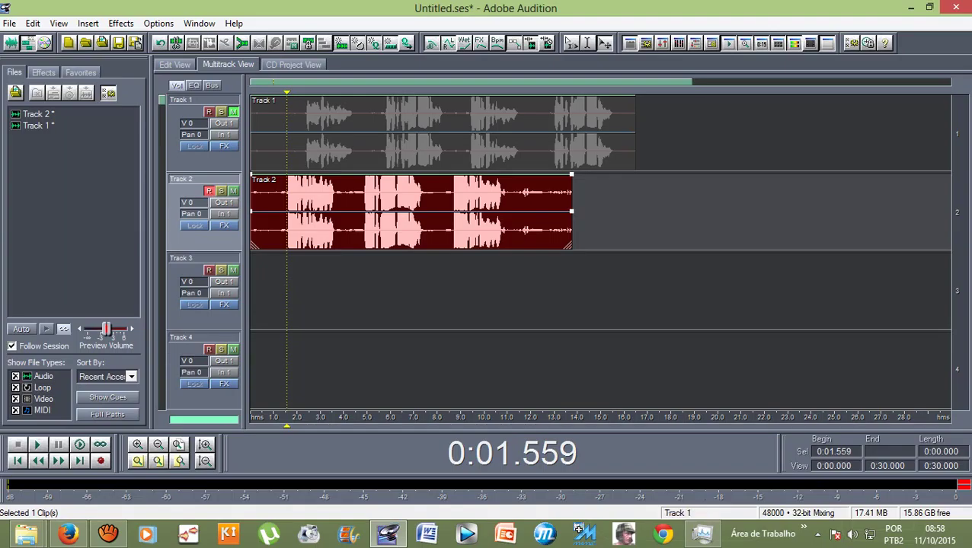
{"action": "left_click", "coordinate": [281, 289]}
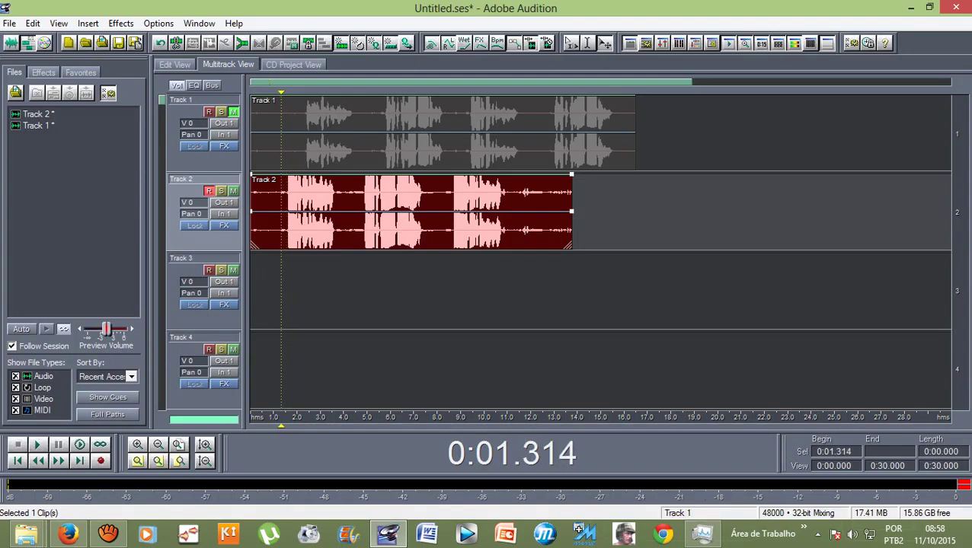
{"action": "key", "text": "space"}
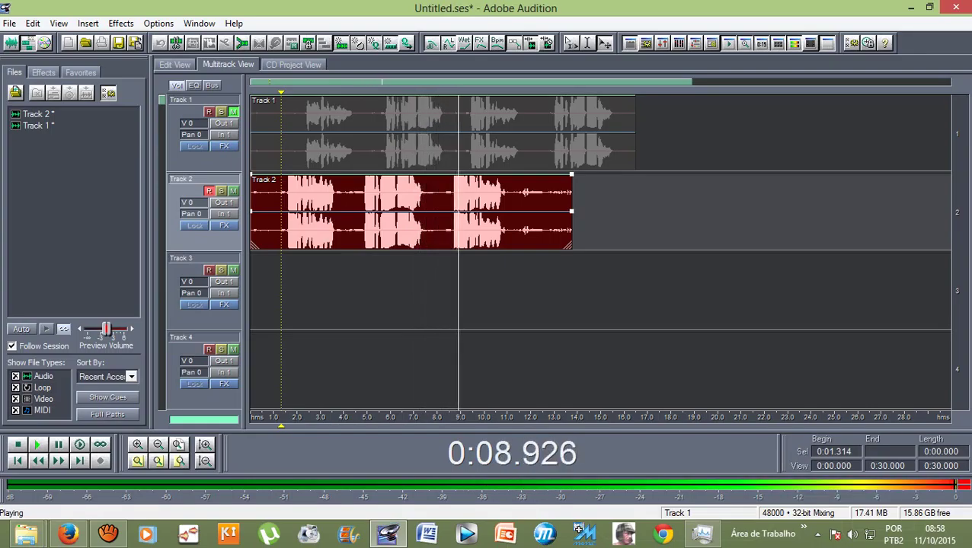
{"action": "key", "text": "space"}
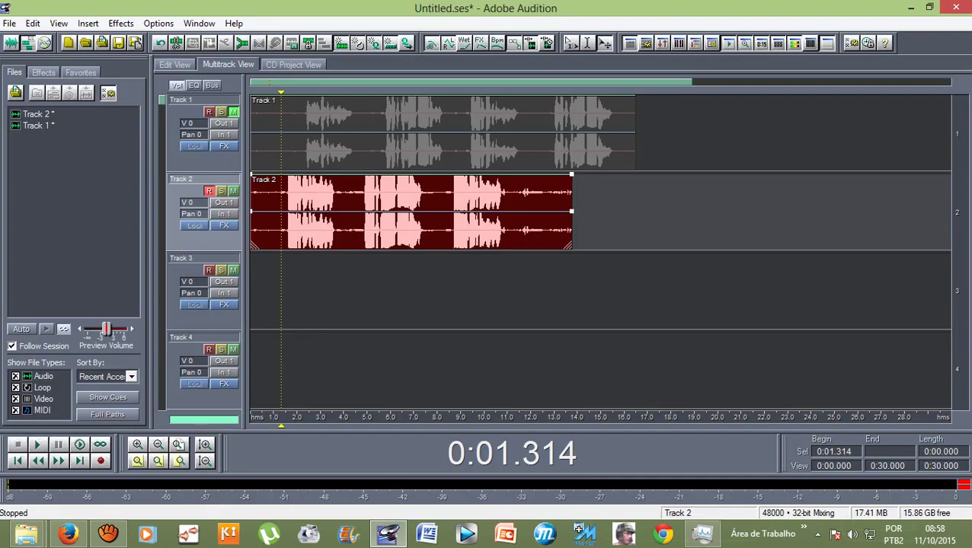
{"action": "key", "text": "F12"}
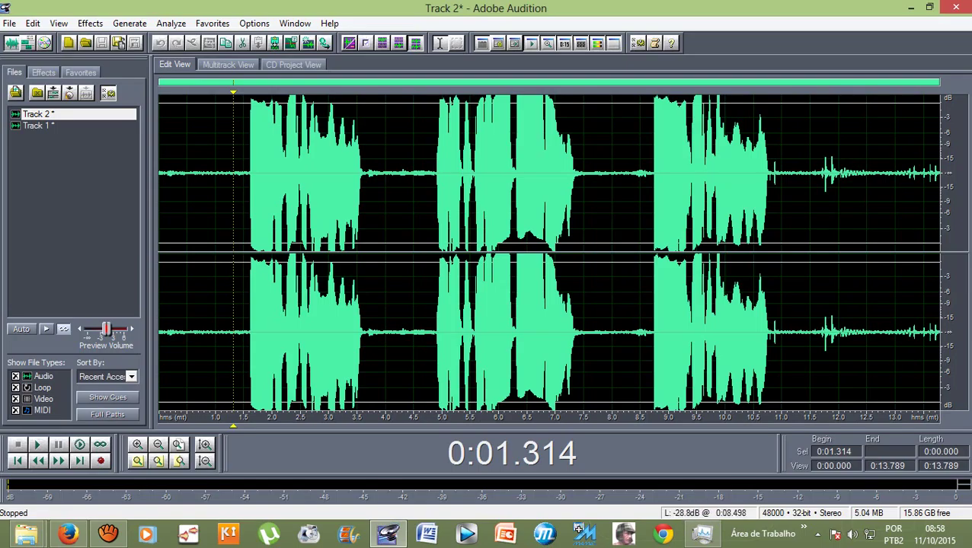
{"action": "left_click", "coordinate": [228, 65]}
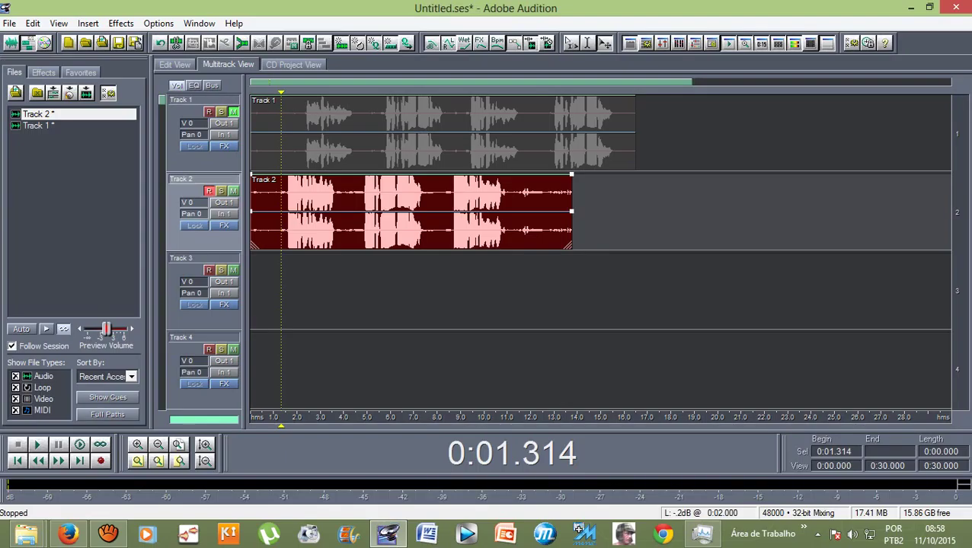
- Disarm and mute Track 2, unmute Track 1, and play Track 1 alone from 0:01.314
{"action": "left_click", "coordinate": [215, 189]}
{"action": "left_click", "coordinate": [233, 191]}
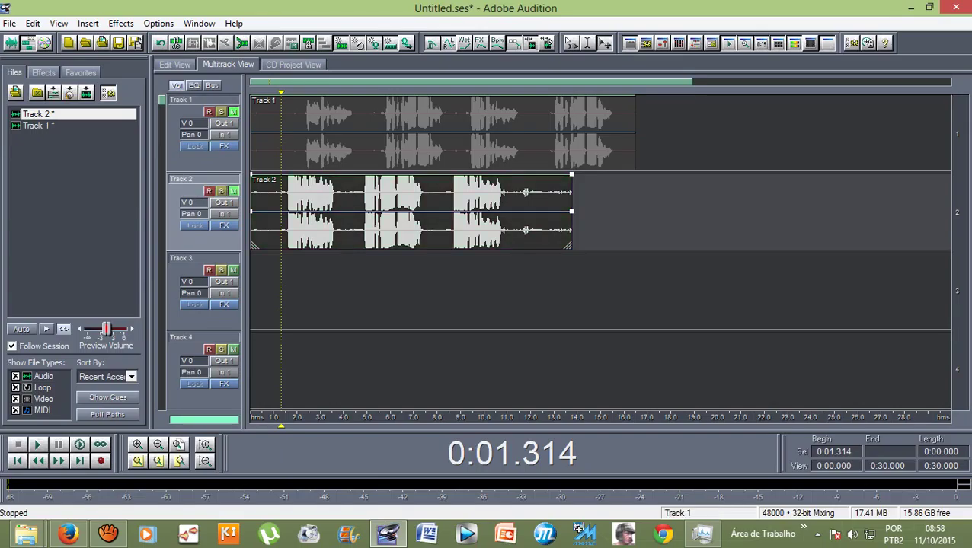
{"action": "left_click", "coordinate": [233, 112]}
{"action": "key", "text": "space"}
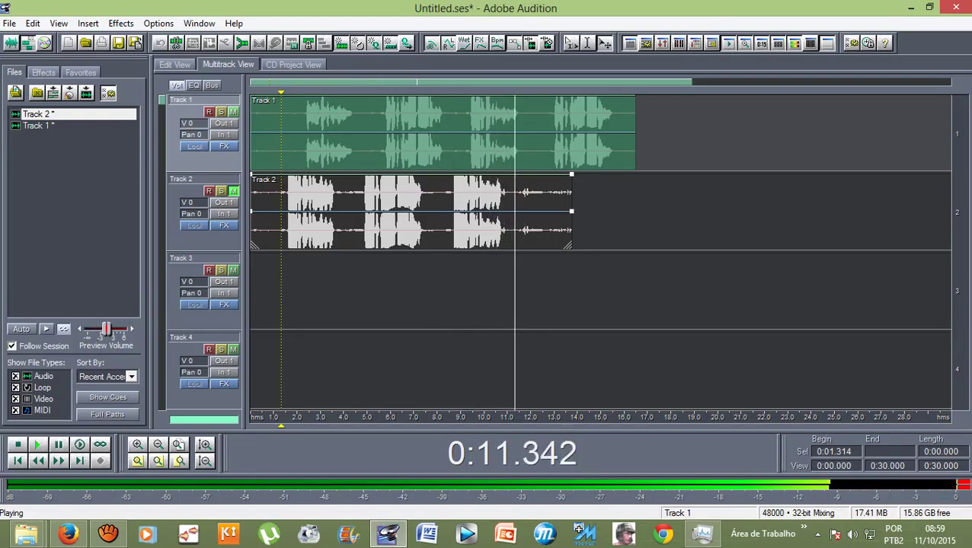
{"action": "key", "text": "space"}
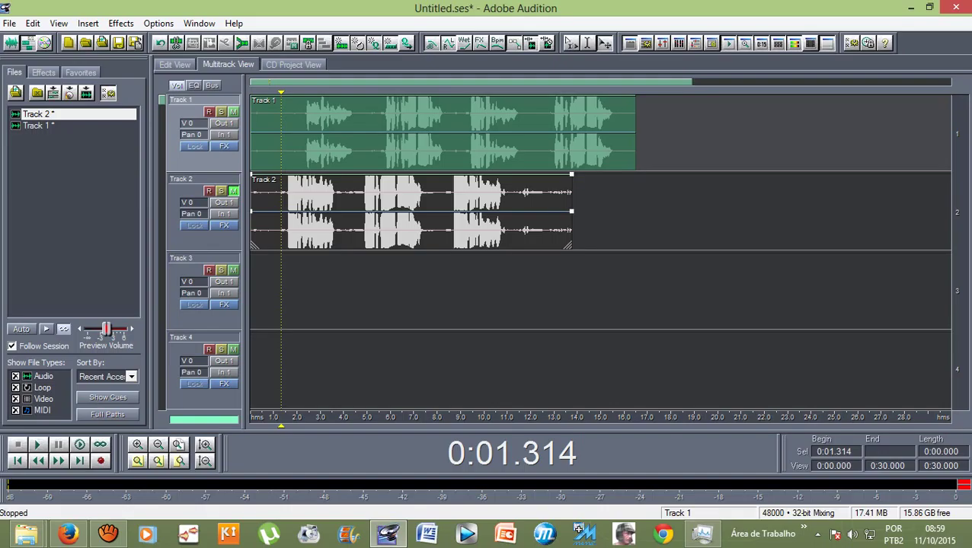
- Unmute Track 2 and mix down all audio clips from both tracks to a new file
{"action": "left_click", "coordinate": [198, 186]}
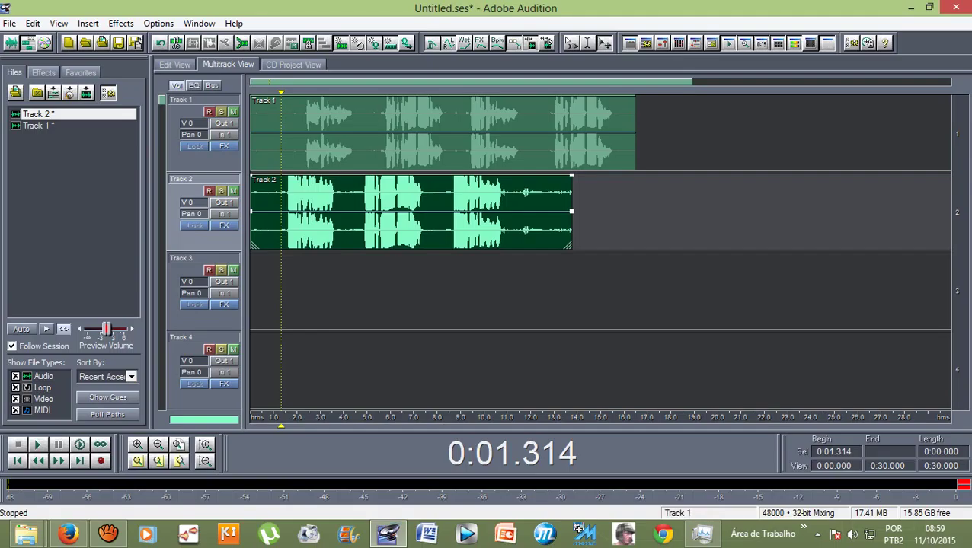
{"action": "left_click", "coordinate": [198, 107]}
{"action": "left_click", "coordinate": [411, 213]}
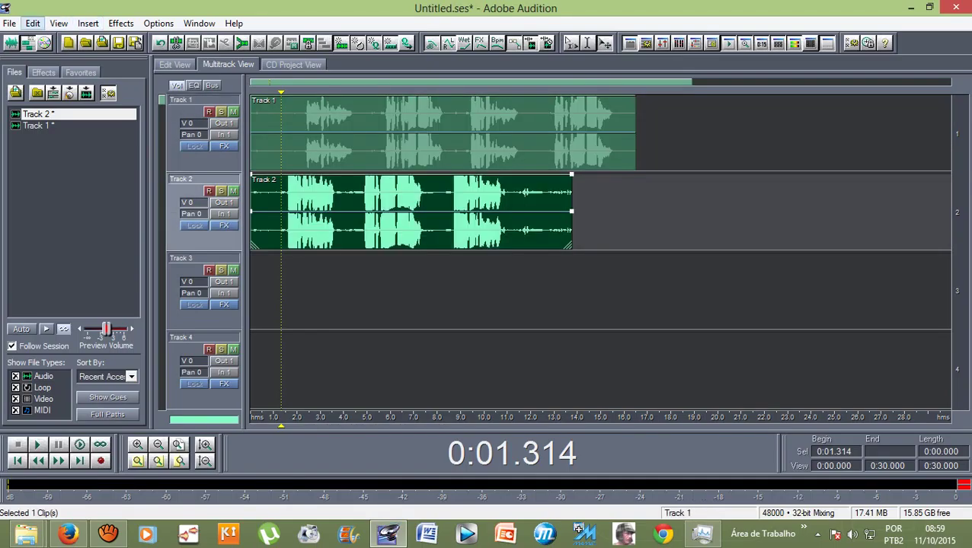
{"action": "left_click", "coordinate": [33, 22]}
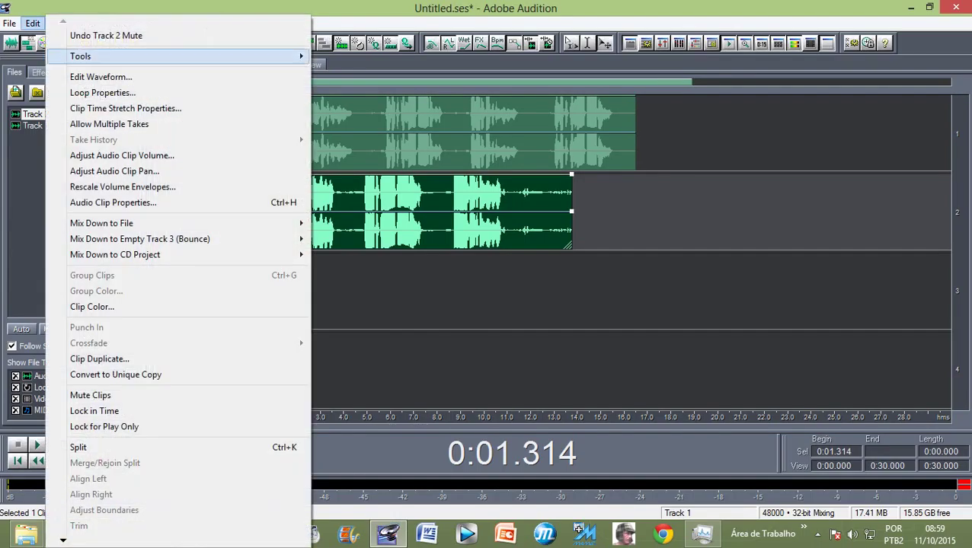
{"action": "mouse_move", "coordinate": [101, 223]}
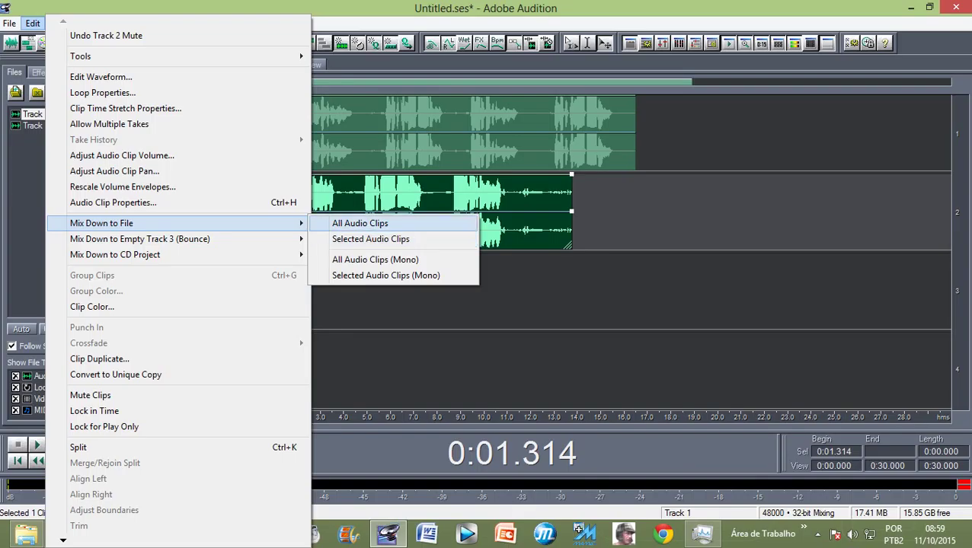
{"action": "left_click", "coordinate": [359, 223]}
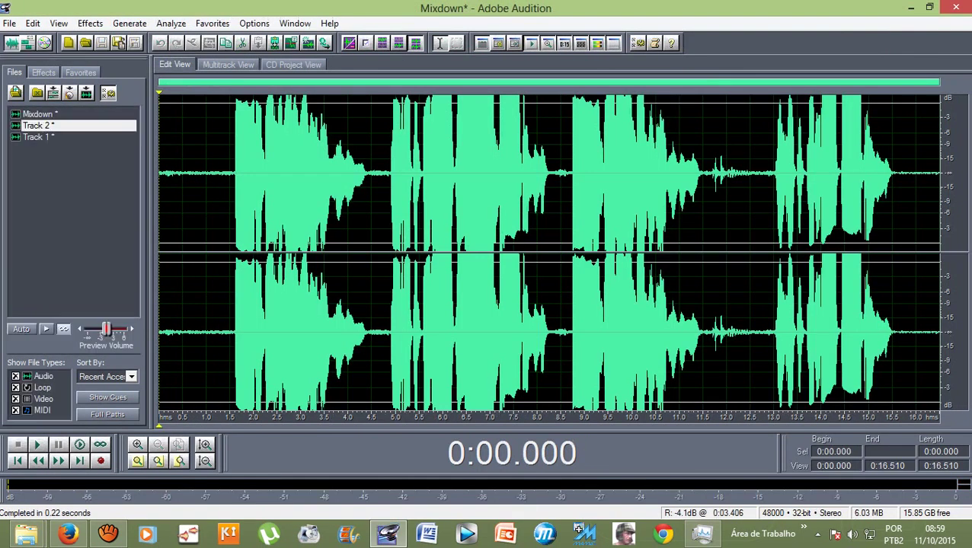
- Play back the mixdown file from 0:00.500 to check how loud it sounds
{"action": "left_click", "coordinate": [182, 175]}
{"action": "key", "text": "space"}
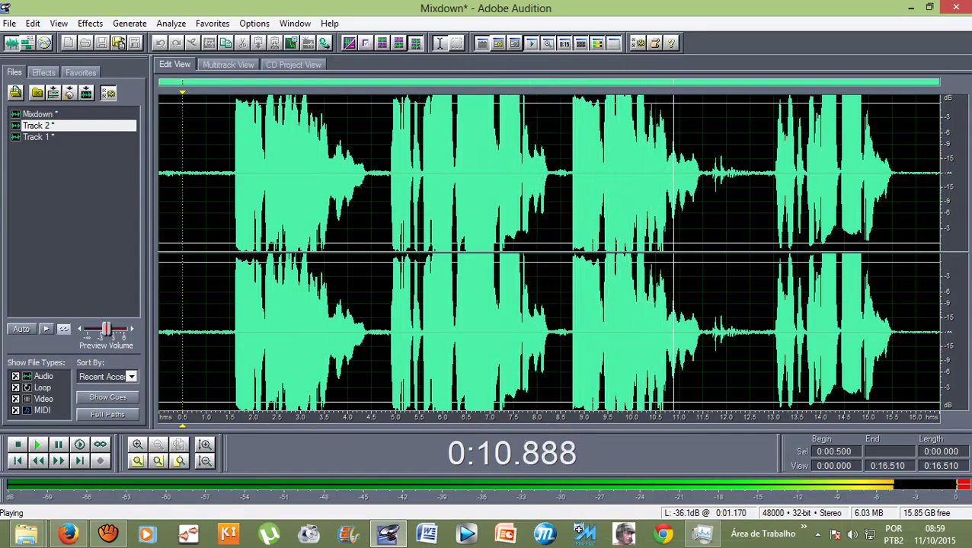
{"action": "key", "text": "space"}
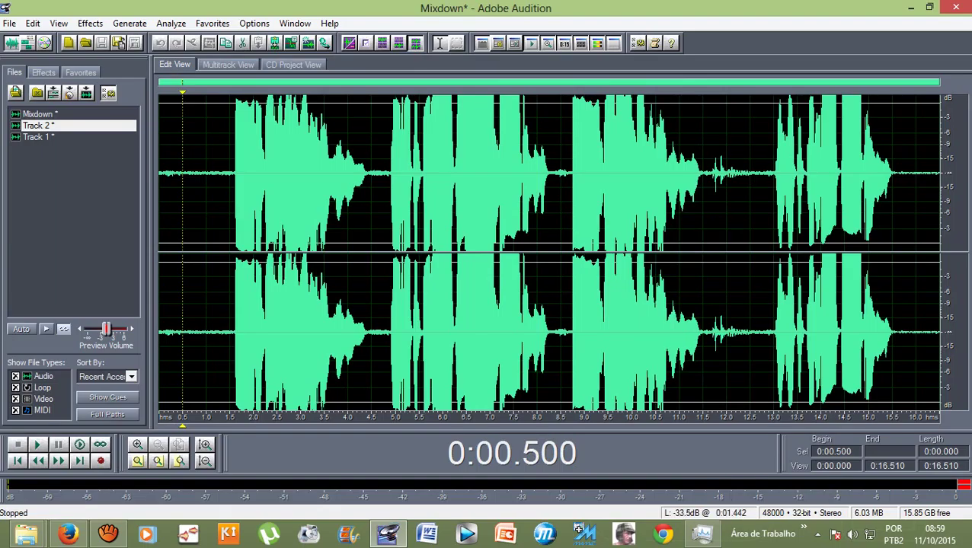
- Select the mixdown audio from 0:01.500 to about 0:15.845 and lower its level with Amplify/Fade at -3.38 dB
{"action": "left_click_drag", "start_coordinate": [229, 228], "coordinate": [907, 305]}
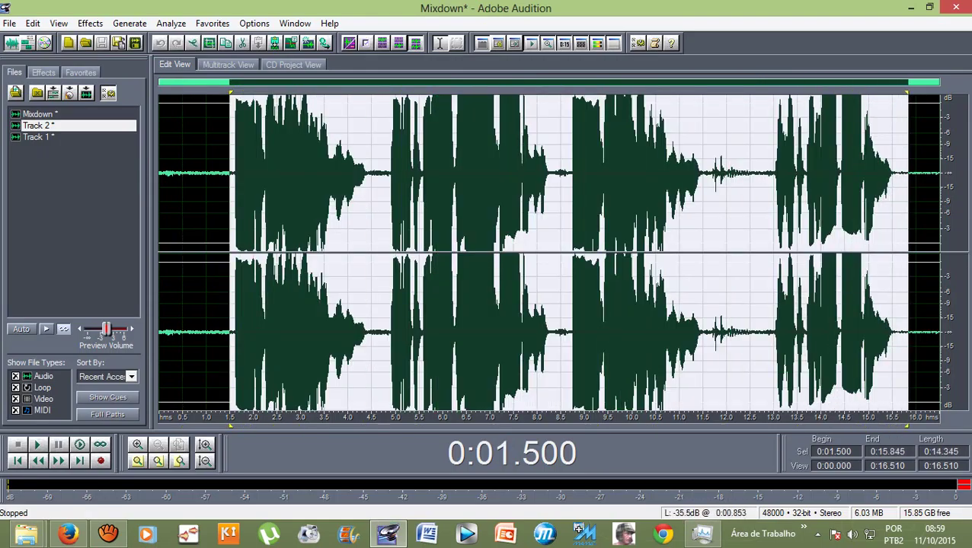
{"action": "left_click", "coordinate": [89, 23]}
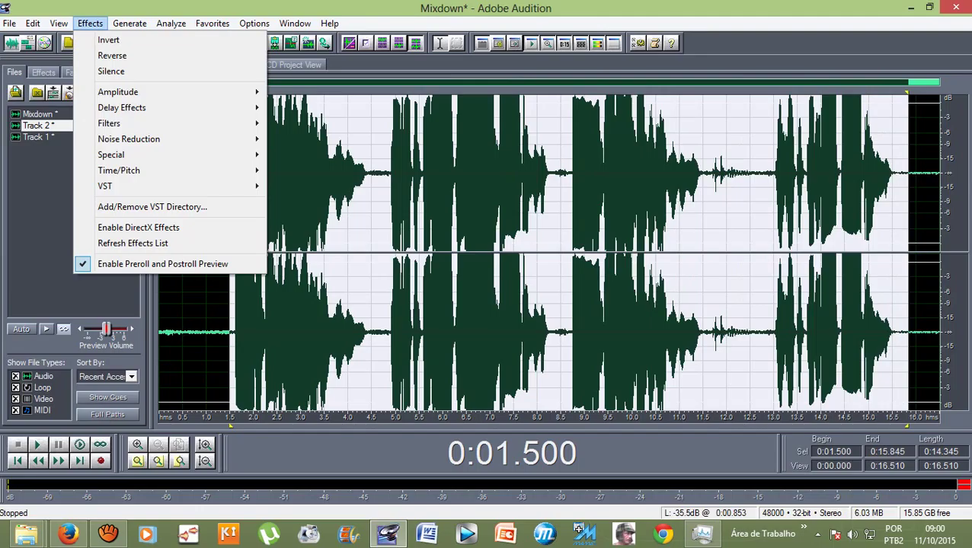
{"action": "mouse_move", "coordinate": [118, 91]}
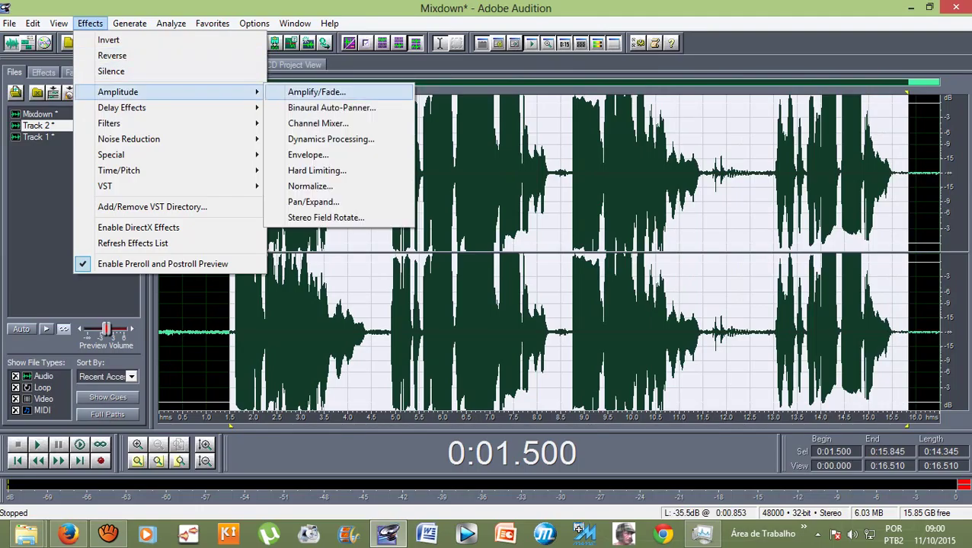
{"action": "left_click", "coordinate": [316, 91]}
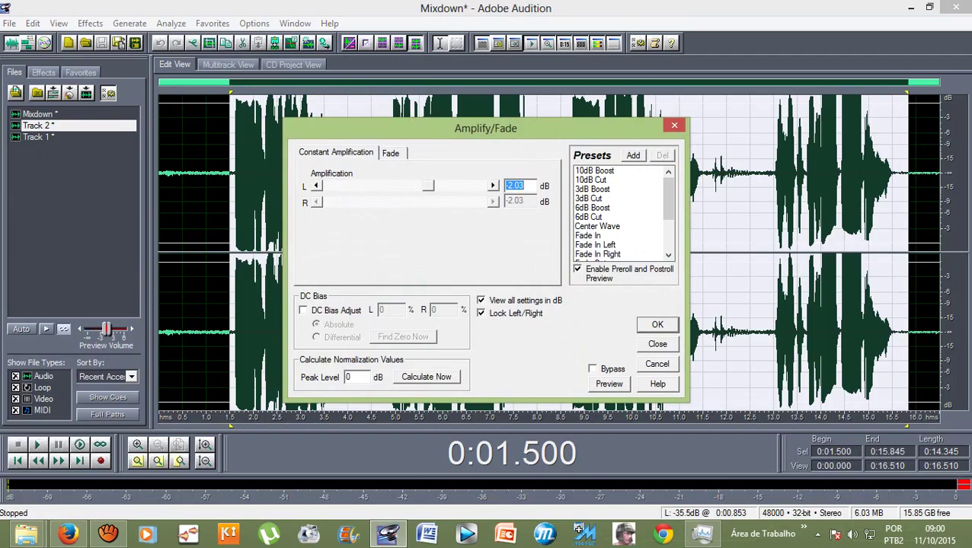
{"action": "left_click_drag", "start_coordinate": [428, 186], "coordinate": [427, 186]}
{"action": "key", "text": "Return"}
- Play back the attenuated mixdown from 0:01.000 to check its loudness and peaks
{"action": "left_click", "coordinate": [206, 174]}
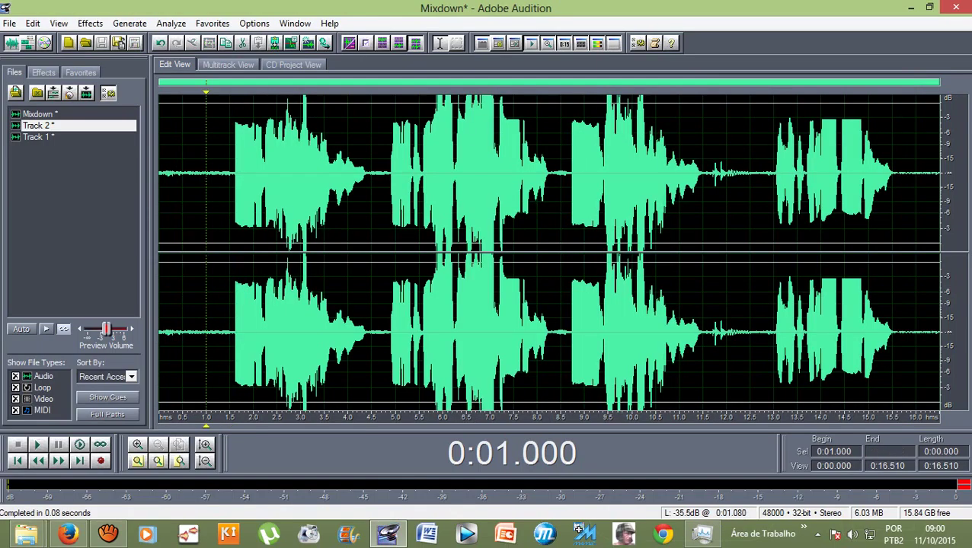
{"action": "key", "text": "space"}
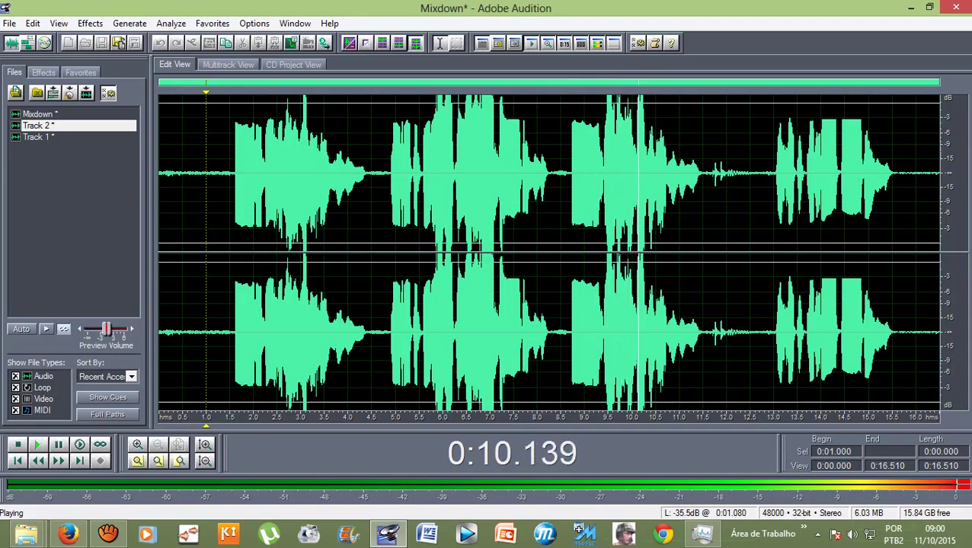
{"action": "key", "text": "space"}
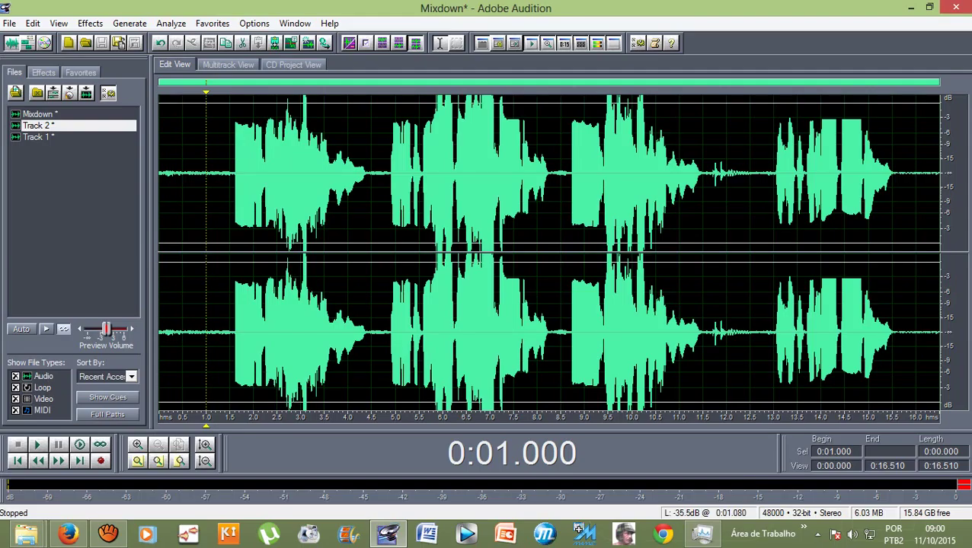
- Place the Mixdown file at the start of Track 3 in Multitrack View and mute Tracks 1 and 2
{"action": "left_click", "coordinate": [227, 65]}
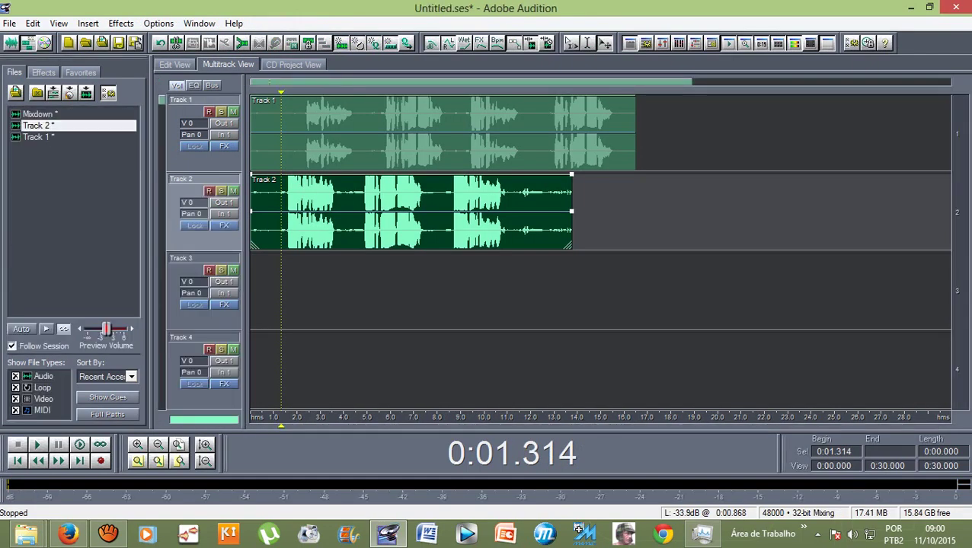
{"action": "left_click_drag", "start_coordinate": [38, 114], "coordinate": [256, 290]}
{"action": "left_click", "coordinate": [233, 190]}
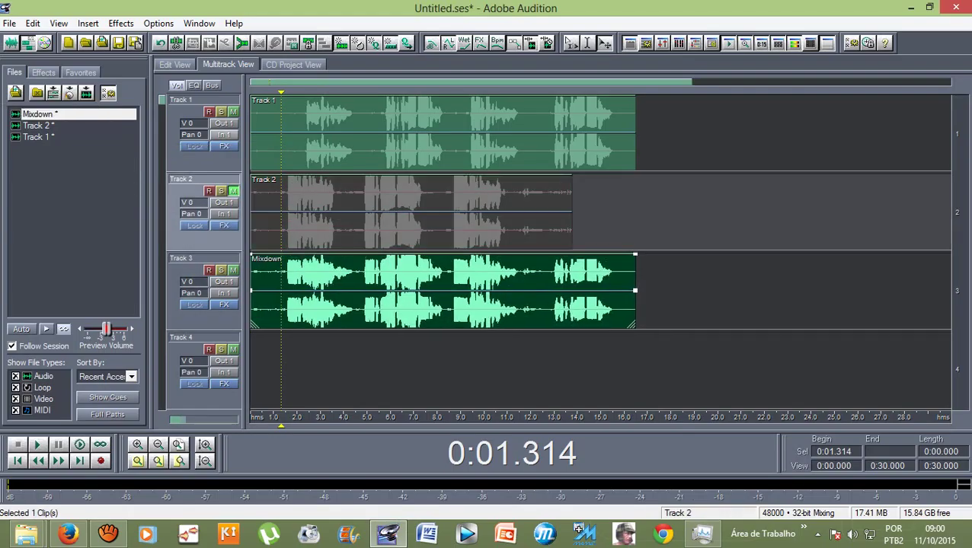
{"action": "left_click", "coordinate": [233, 112]}
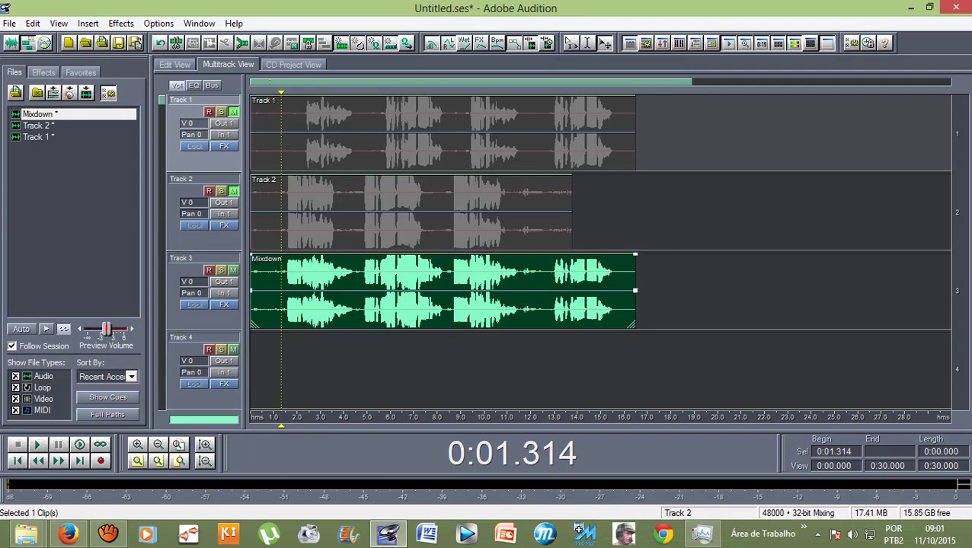
- In Edit View, select the mixdown from 0:01.500 to about 0:16.087 and reduce its level further with Amplify/Fade
{"action": "key", "text": "F12"}
{"action": "left_click_drag", "start_coordinate": [230, 228], "coordinate": [919, 229]}
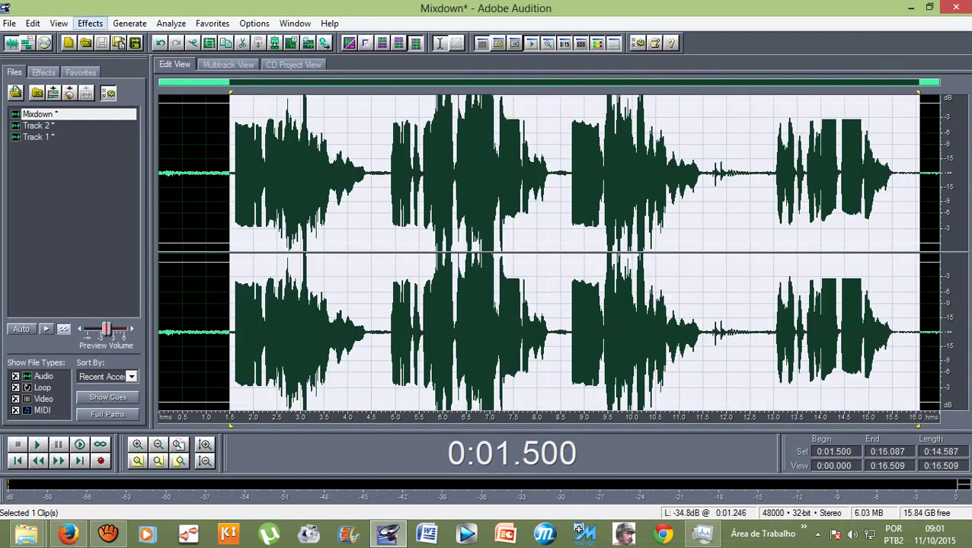
{"action": "left_click", "coordinate": [90, 23]}
{"action": "mouse_move", "coordinate": [114, 89]}
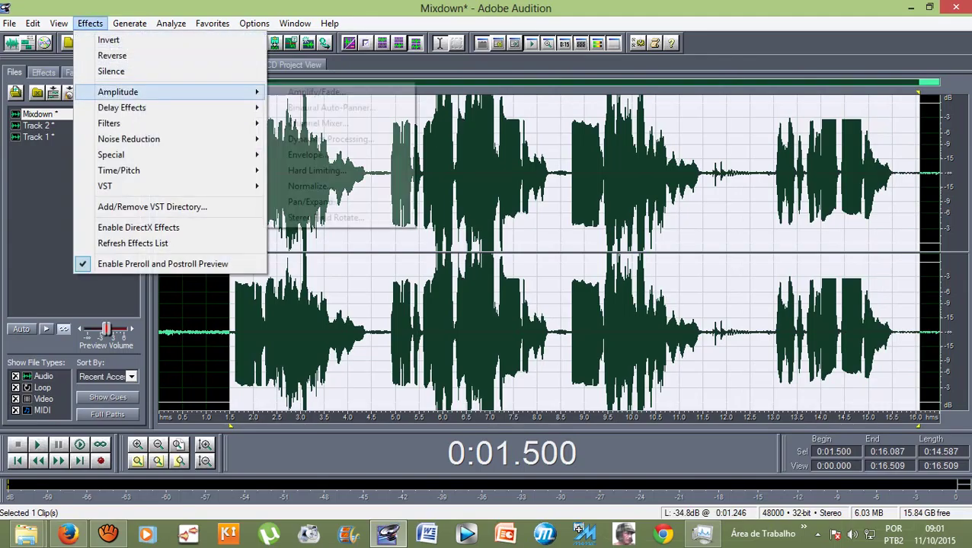
{"action": "left_click", "coordinate": [316, 92]}
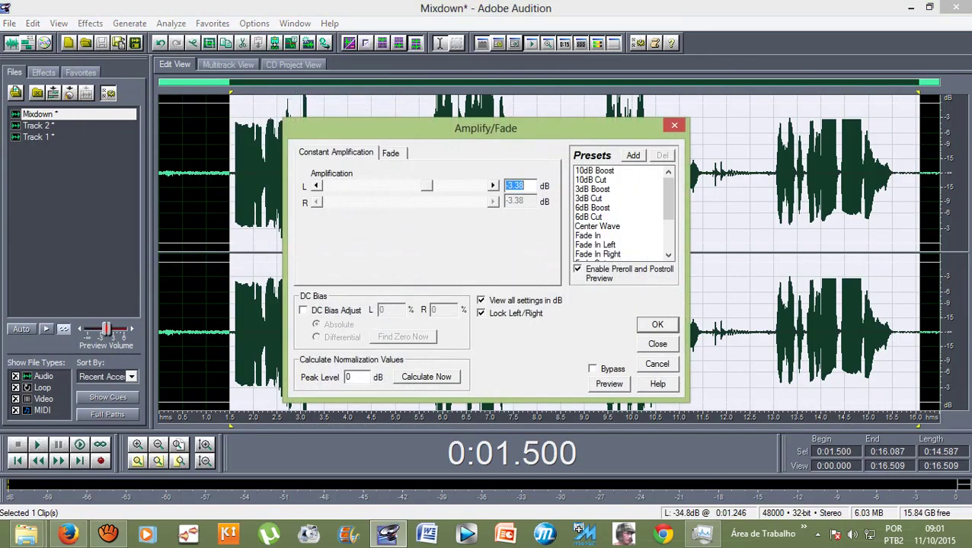
{"action": "left_click_drag", "start_coordinate": [427, 186], "coordinate": [424, 186]}
{"action": "key", "text": "Return"}
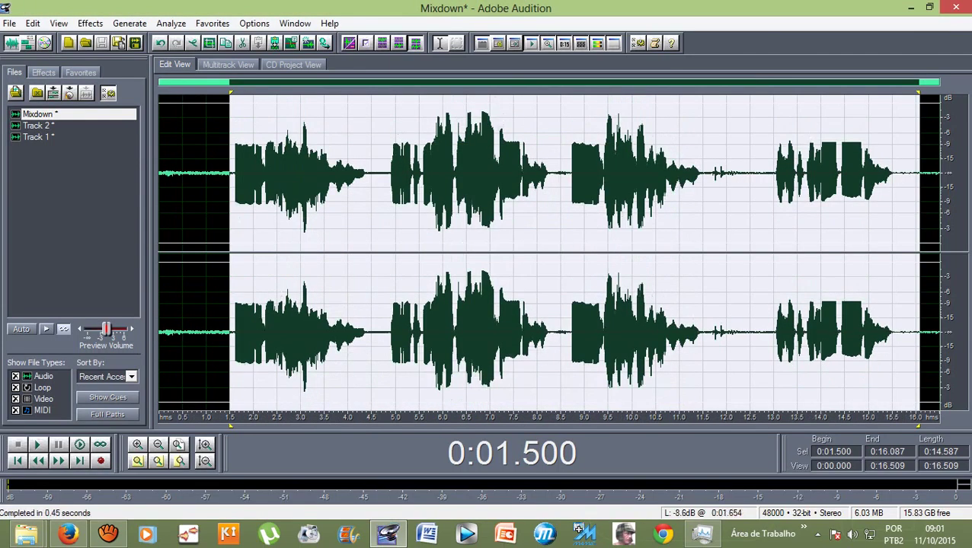
- Play back the quieter mixdown briefly from 0:01.238, stop it, and return to Multitrack View
{"action": "left_click", "coordinate": [217, 175]}
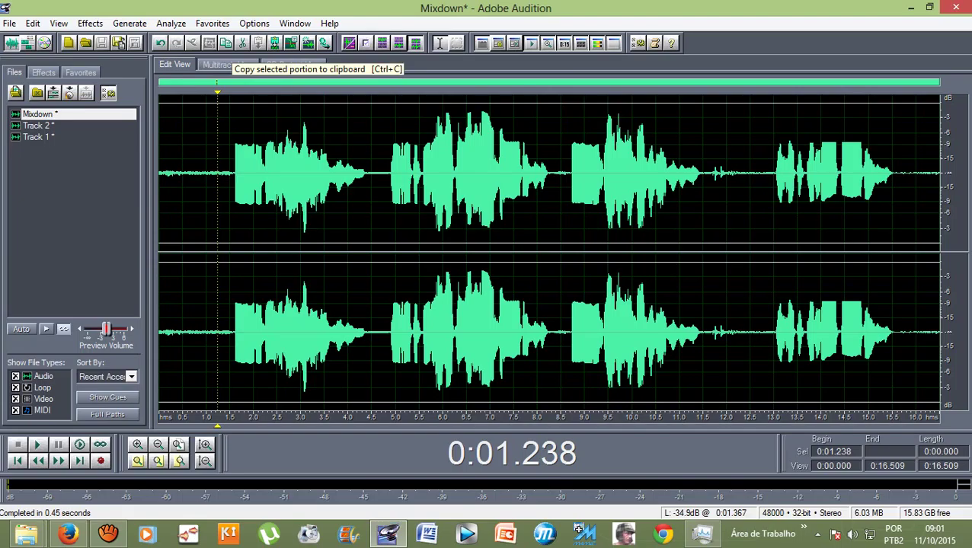
{"action": "key", "text": "space"}
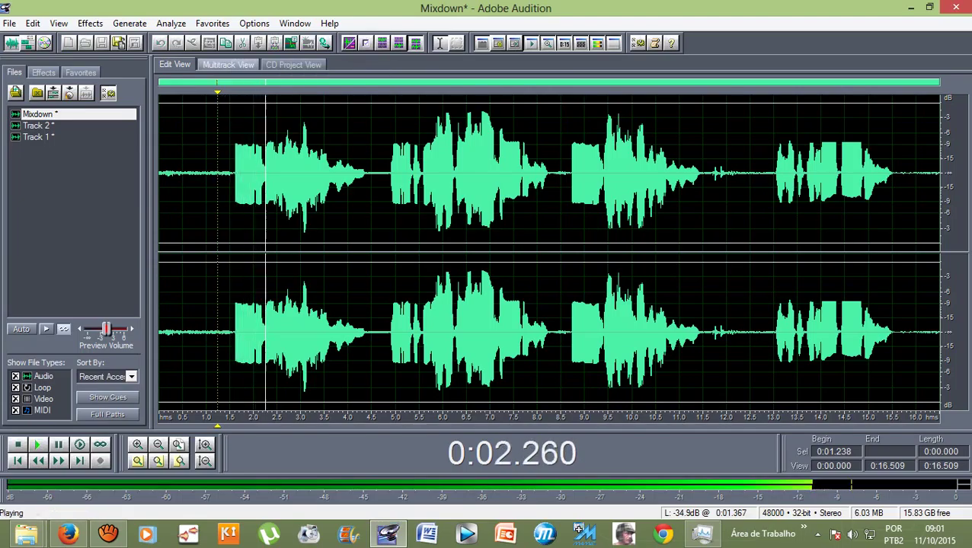
{"action": "key", "text": "space"}
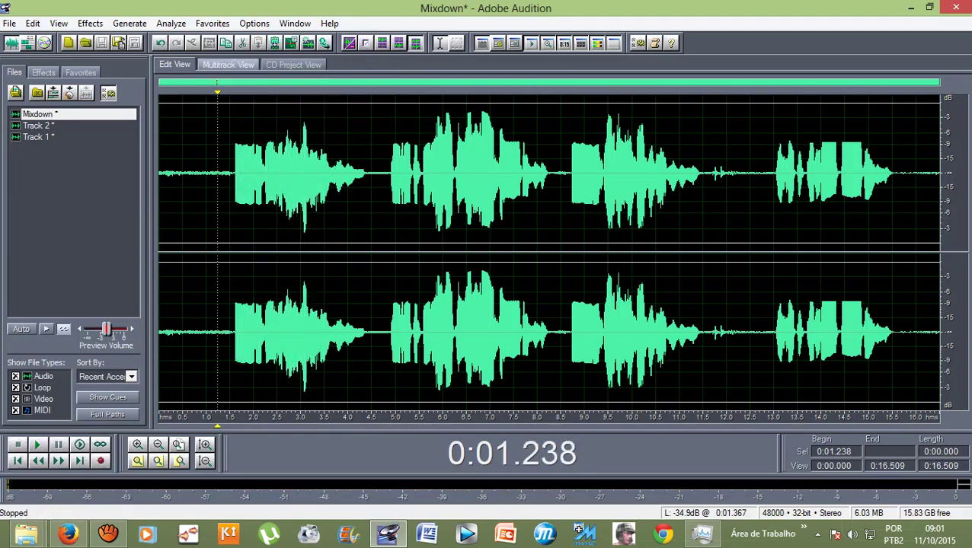
{"action": "left_click", "coordinate": [227, 64]}
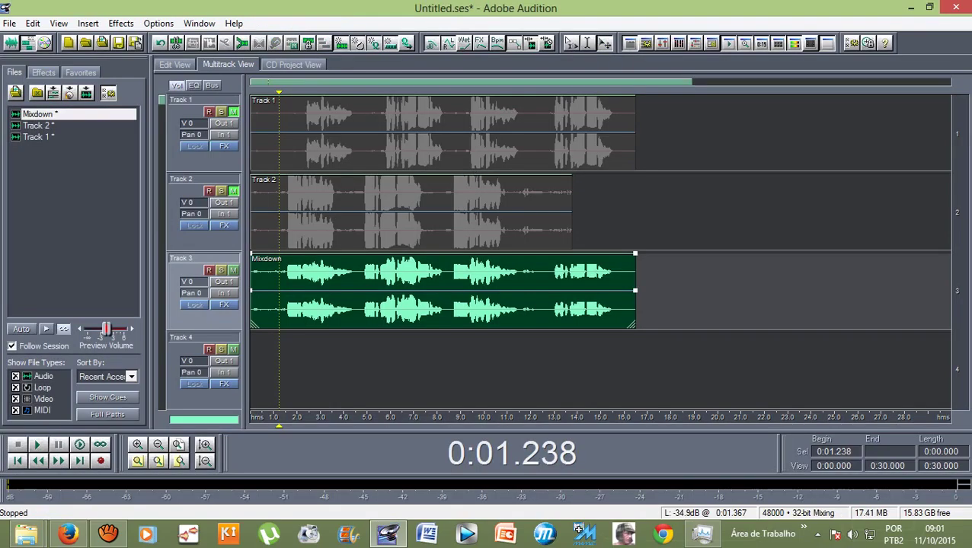